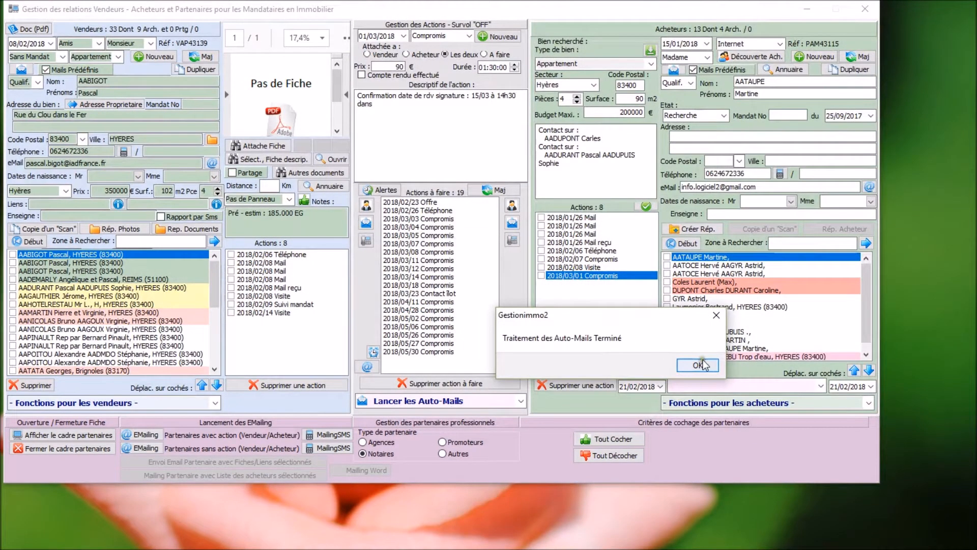
Acknowledge the completed Auto-Mails processing and accept the prompt to launch the Pige par Sms
left_click(697, 365)
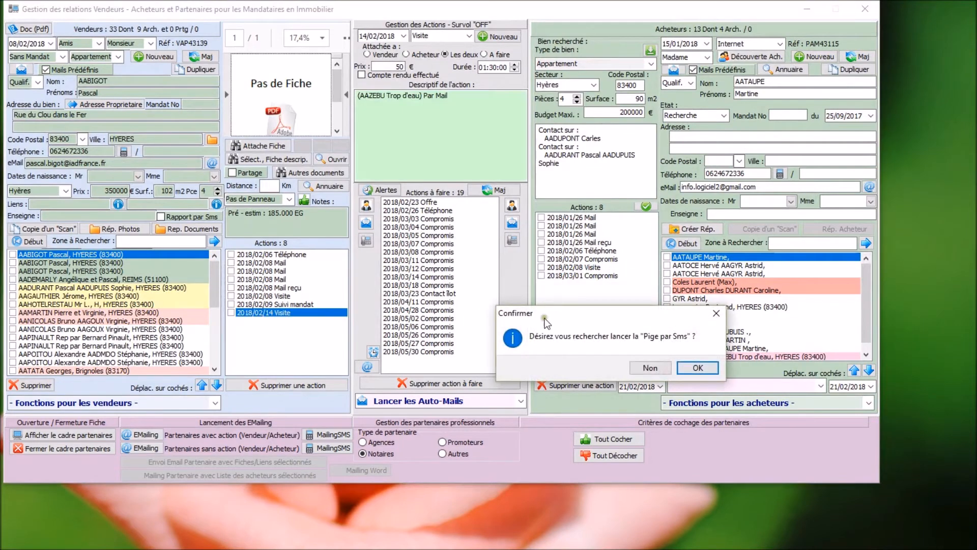
left_click(697, 368)
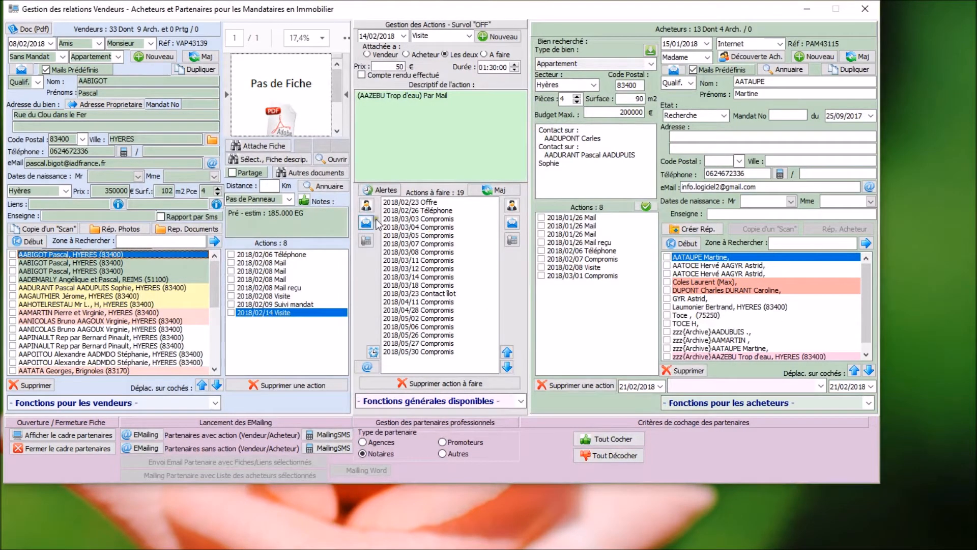
Look up postal code 83400 for the seller's address and set the town to Hyères
left_click(83, 143)
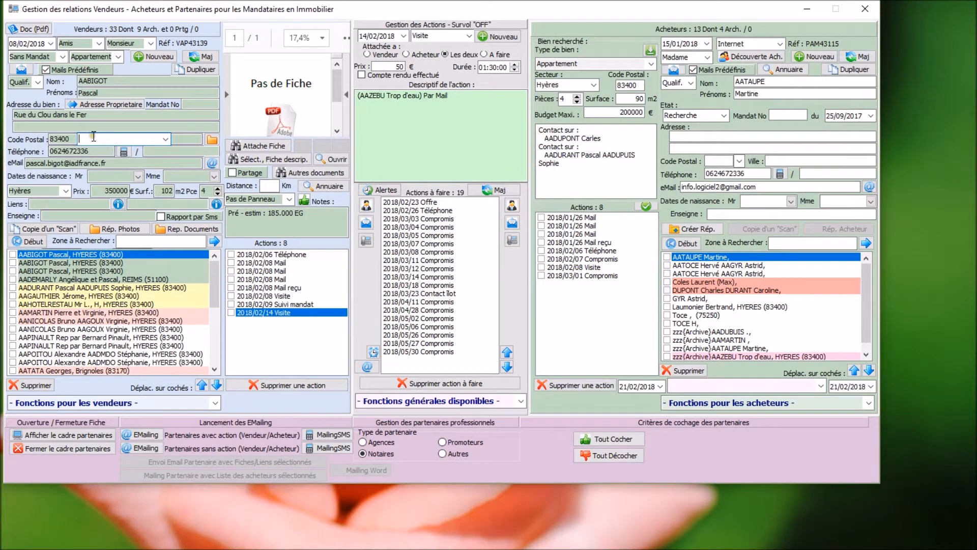
type("84")
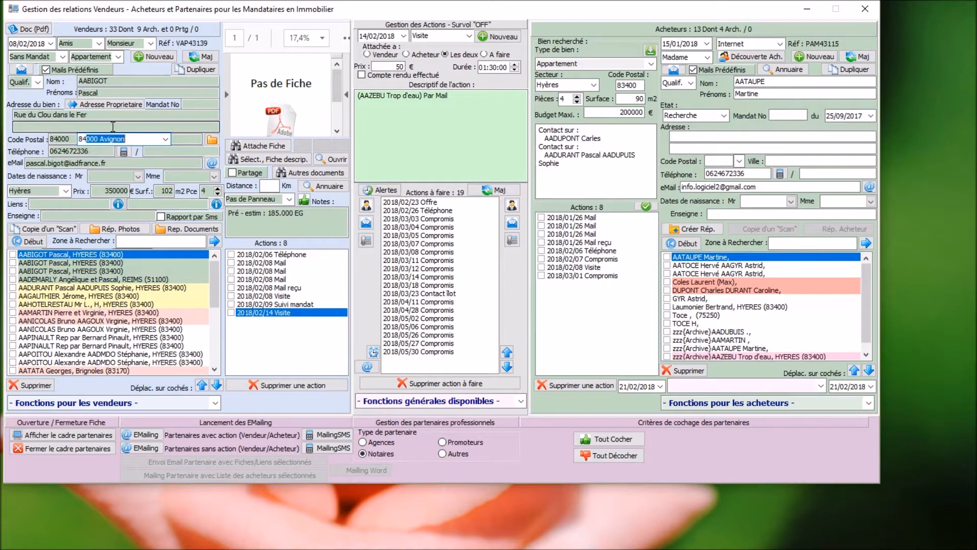
type("3400")
key("ctrl+a")
key("BackSpace")
type("83400")
left_click(166, 139)
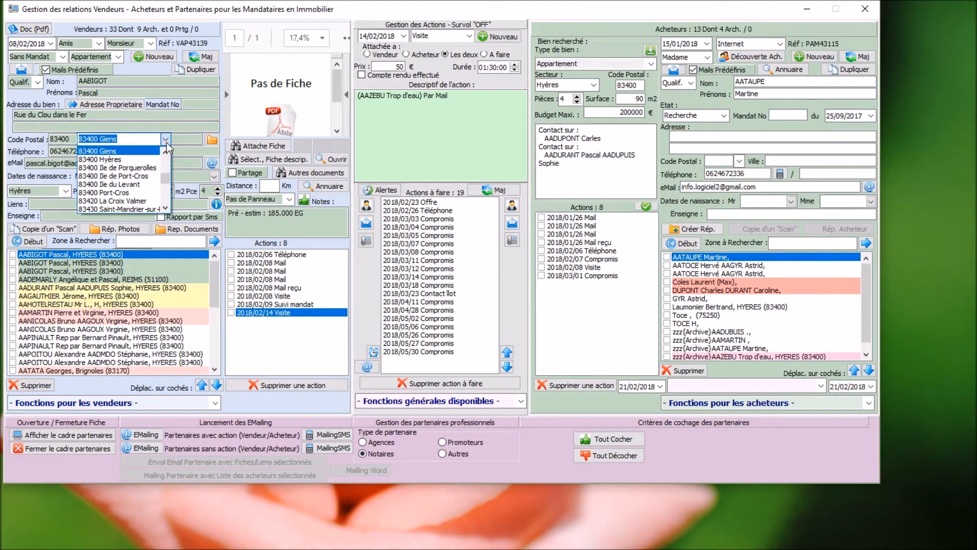
left_click(166, 141)
type("Hyères 83400")
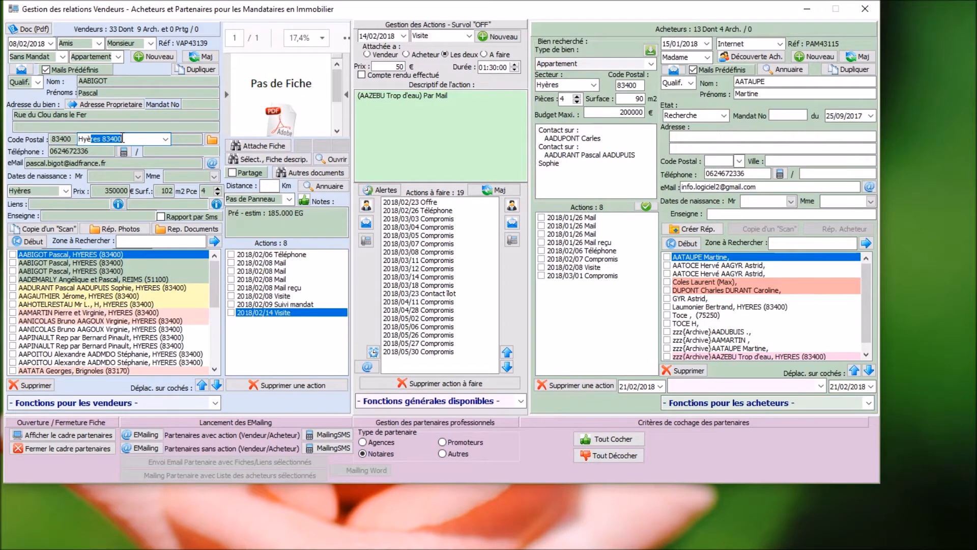
key("Tab")
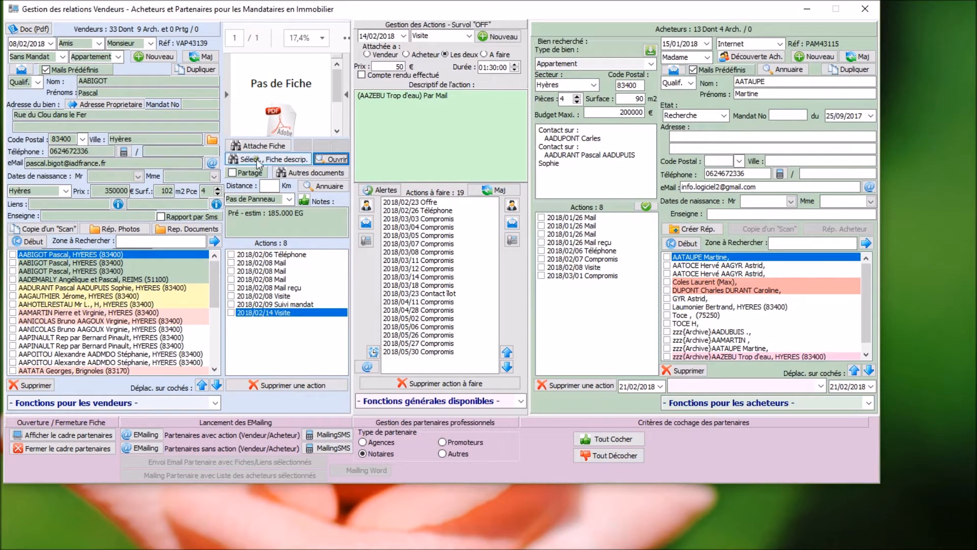
Open the seller's property description sheet, launch the quick property evaluation and close the blank evaluation form
left_click(322, 160)
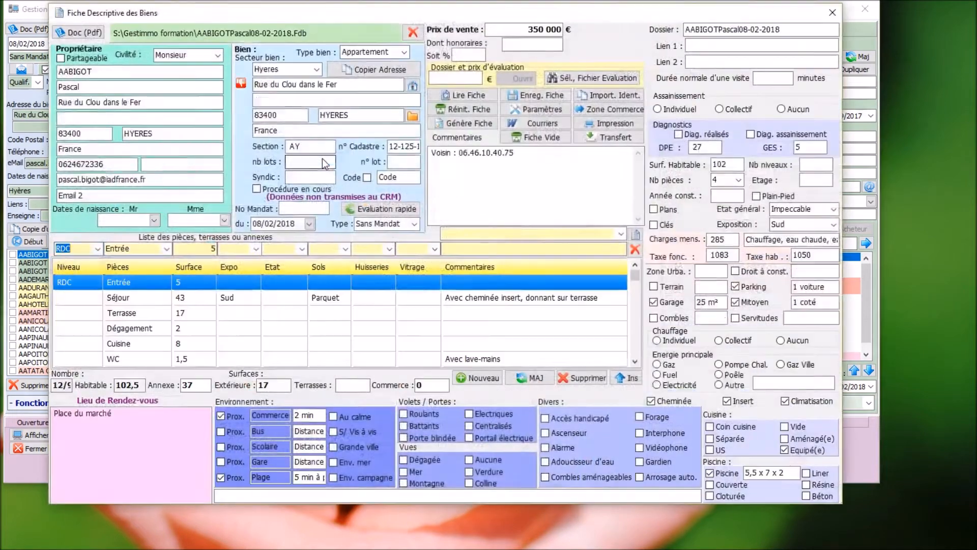
left_click(386, 206)
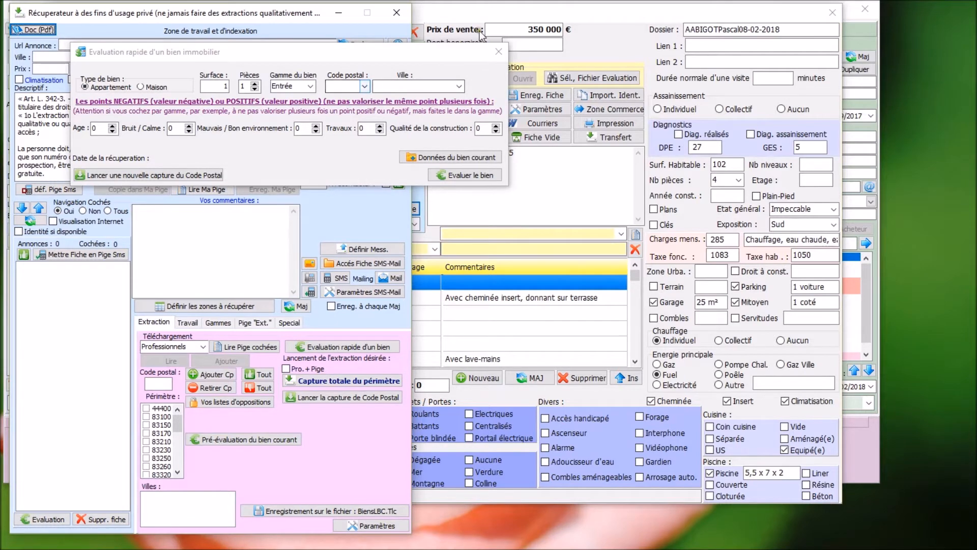
left_click(499, 52)
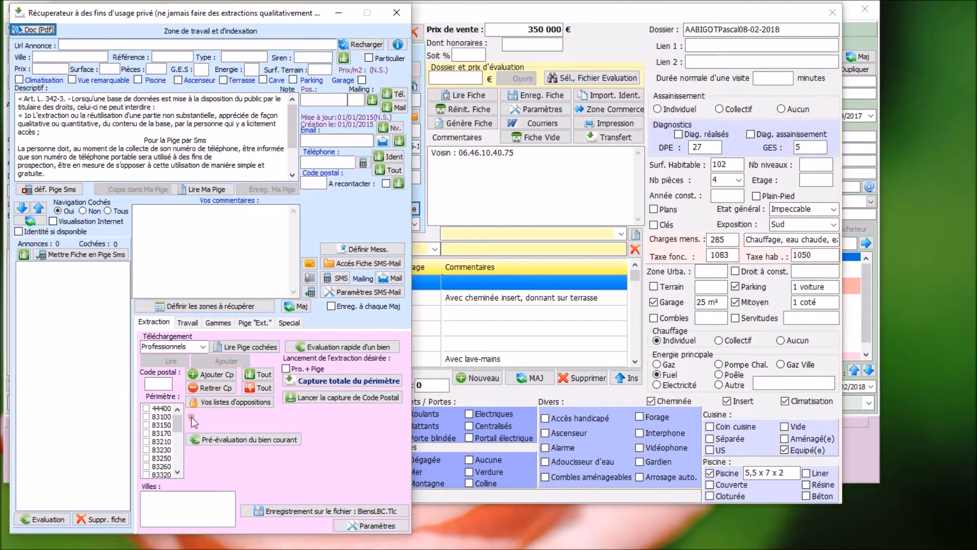
Load the Particuliers listings for postal code 83400 and select the 25 m² Hyères apartment priced at 120000
left_click(207, 346)
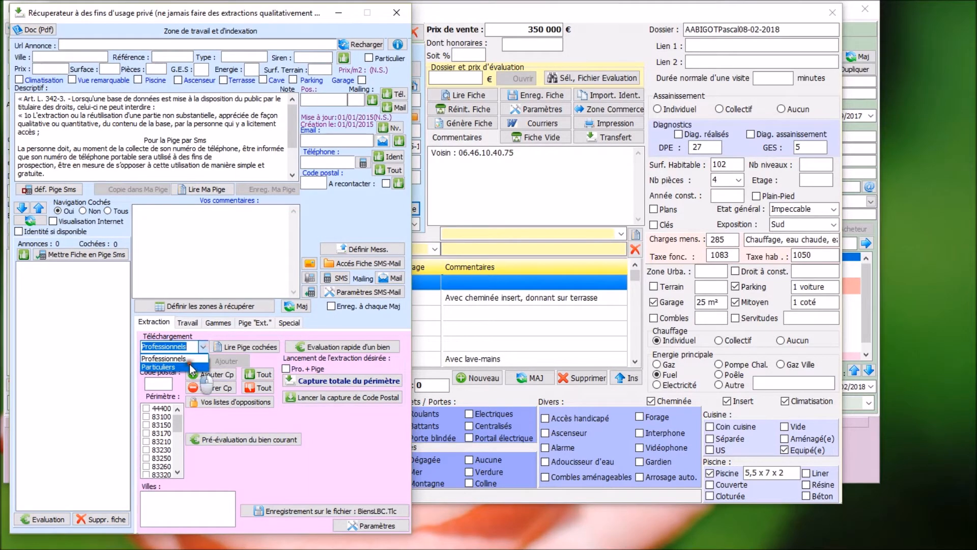
left_click(168, 363)
scroll(175, 438, "down", 2)
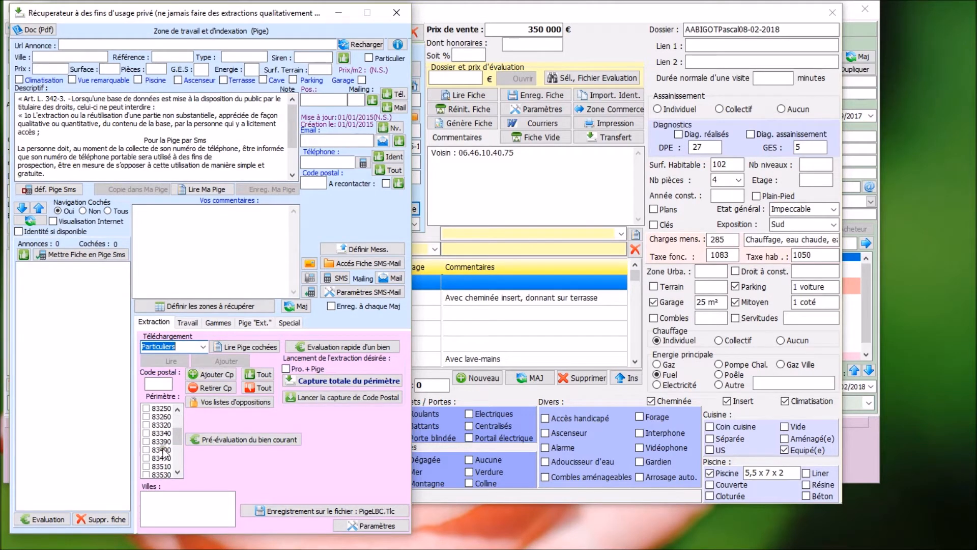
left_click(162, 450)
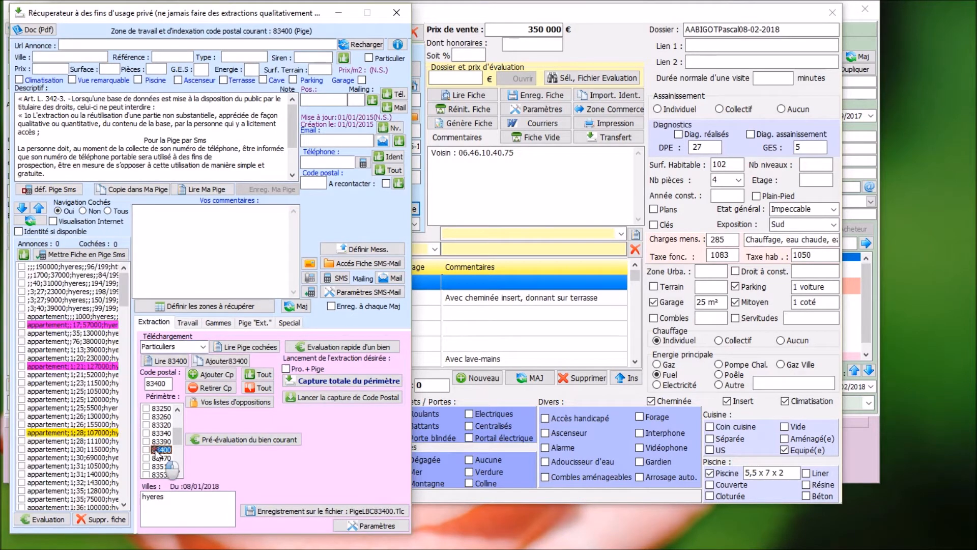
left_click(40, 399)
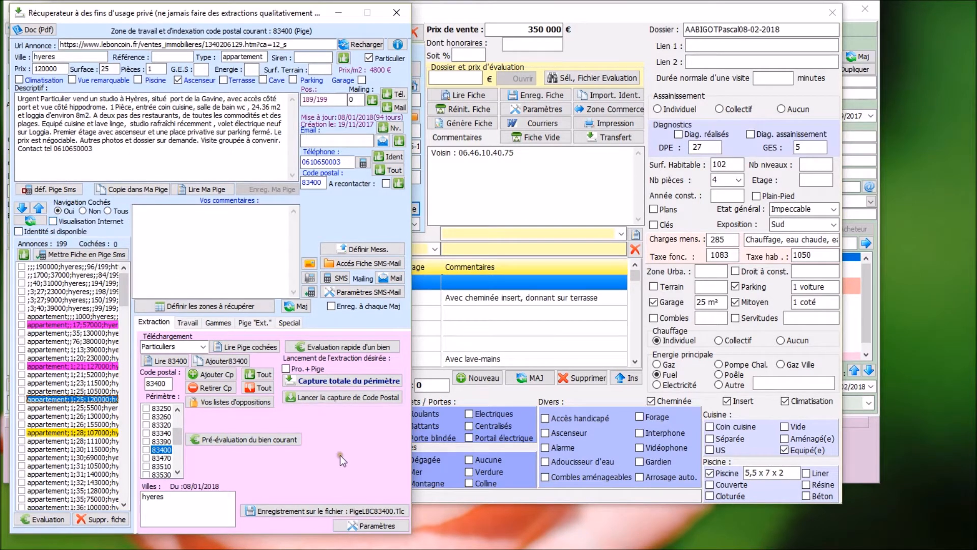
Pre-evaluate the selected listing with range 1 (Entrée) and save the listings to PigeLBC83400.Tlc
left_click(221, 438)
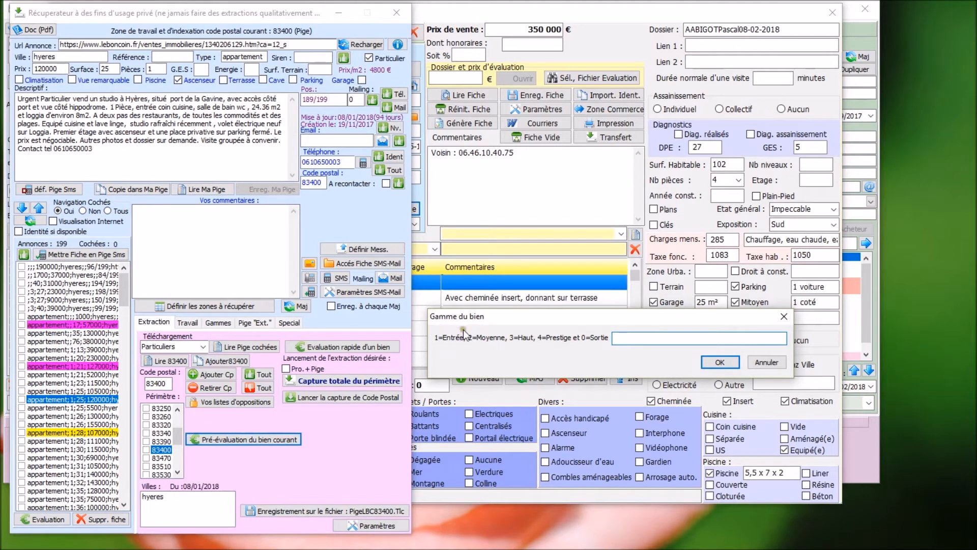
type("1")
key("Return")
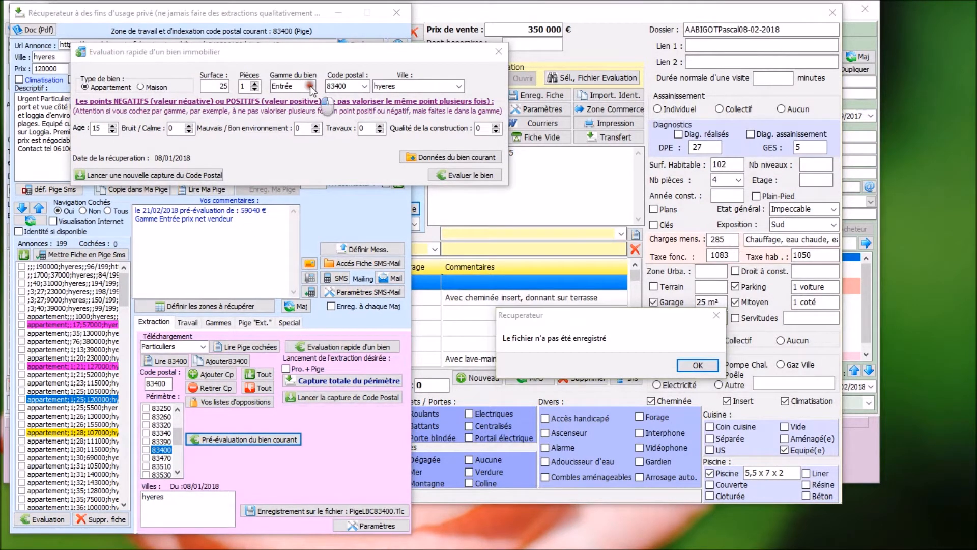
left_click(697, 365)
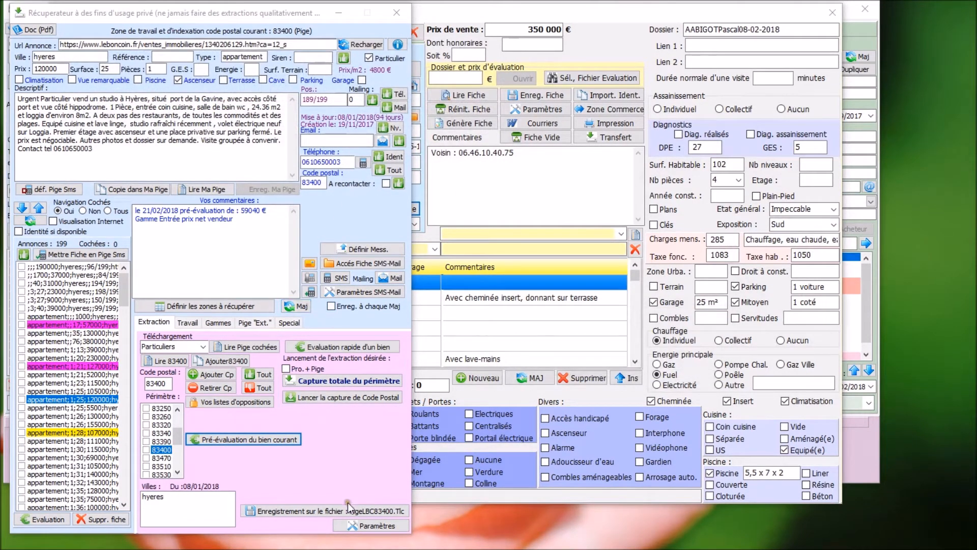
left_click(332, 511)
Pre-evaluate the same listing again with range 2 (Moyenne) and dismiss the save notice
left_click(236, 438)
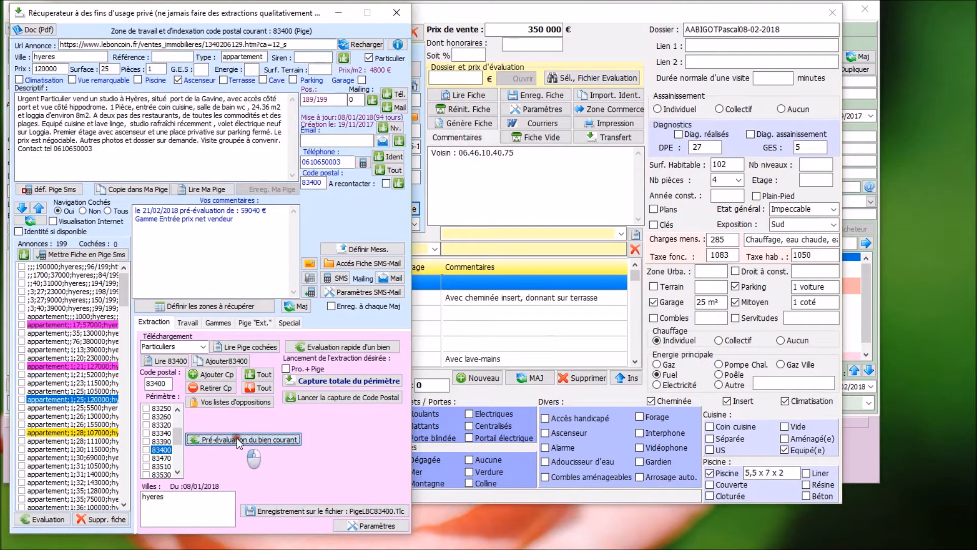
type("2")
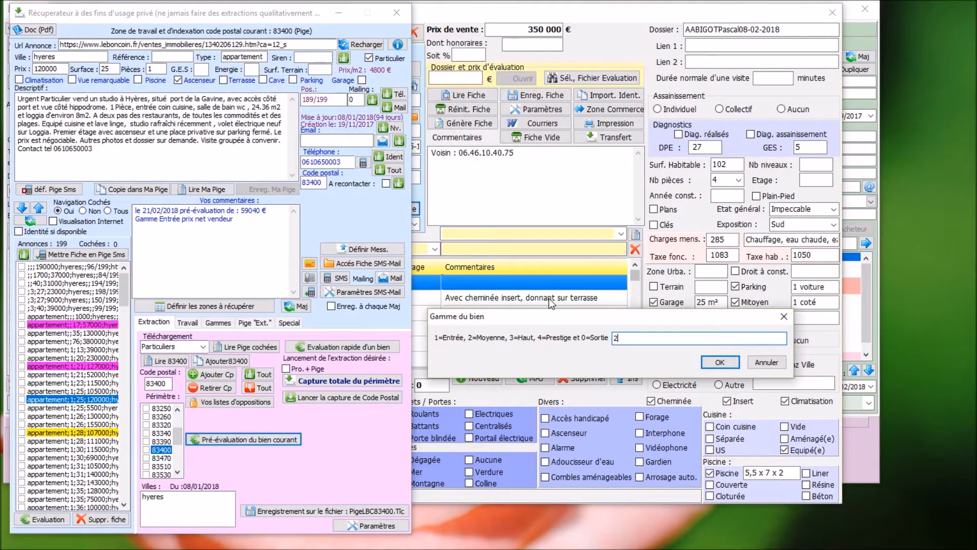
left_click(719, 362)
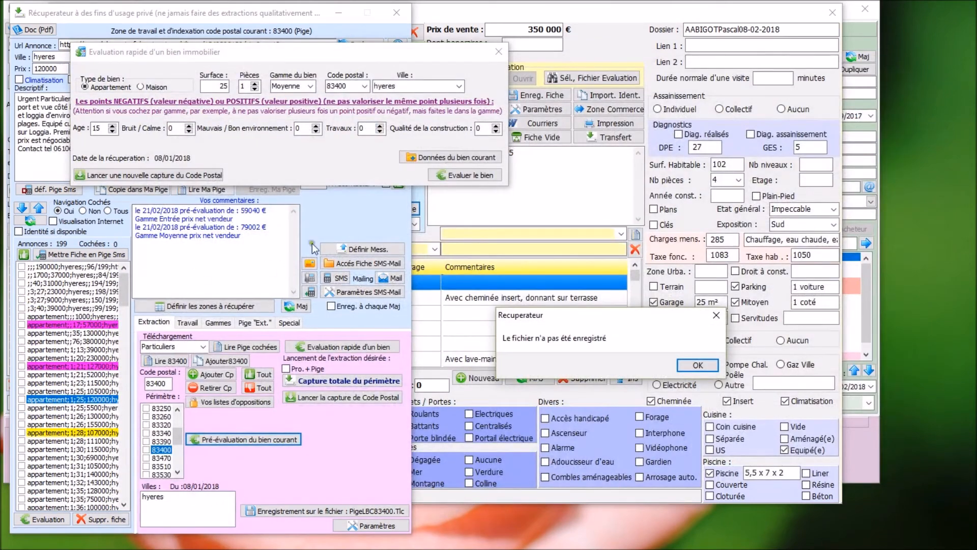
left_click(696, 363)
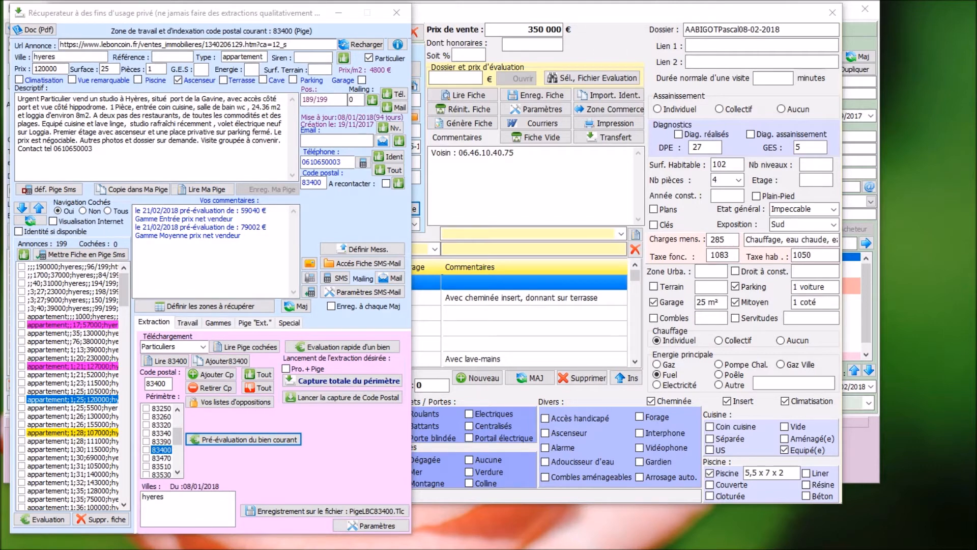
Review the Pige Sms campaign settings and the SMS and email opposition lists, and close both windows
left_click(49, 189)
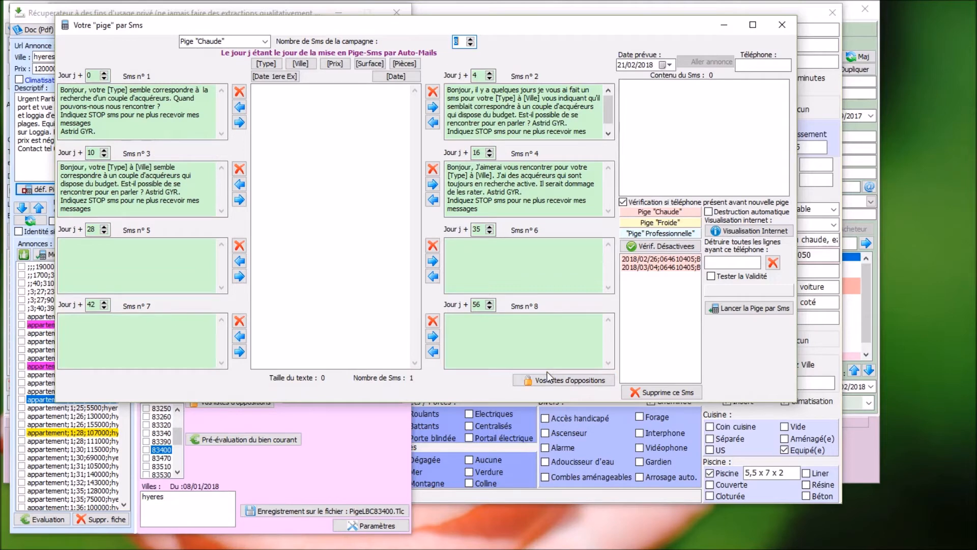
left_click(547, 380)
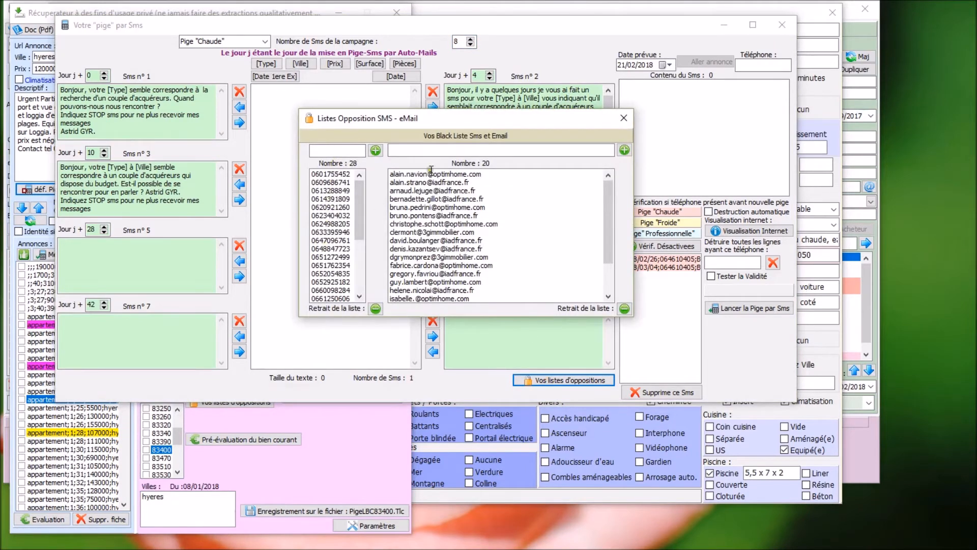
left_click(624, 119)
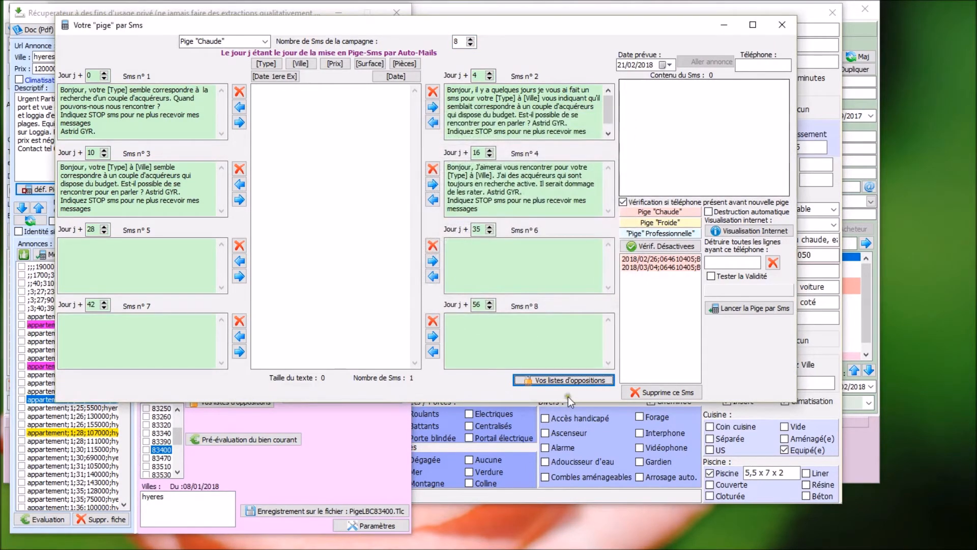
left_click(578, 359)
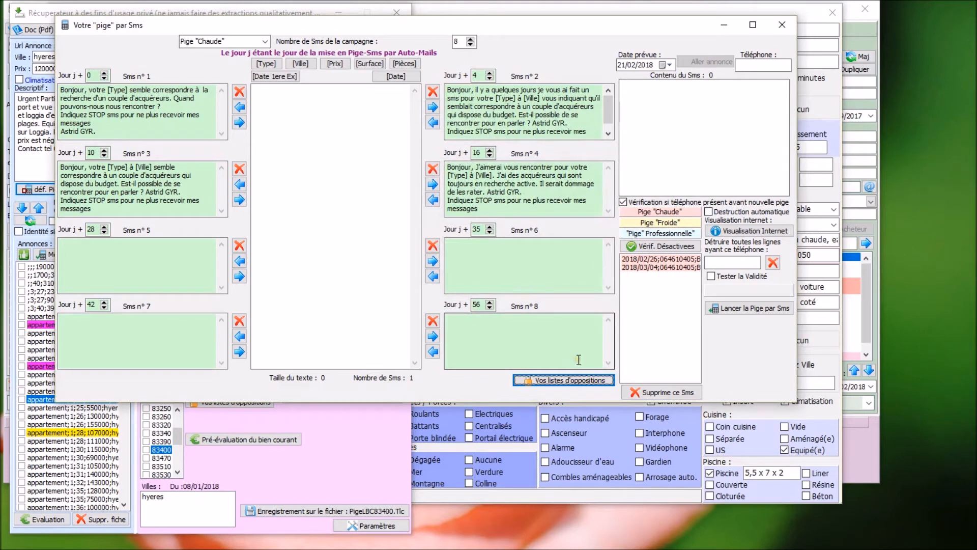
left_click(779, 25)
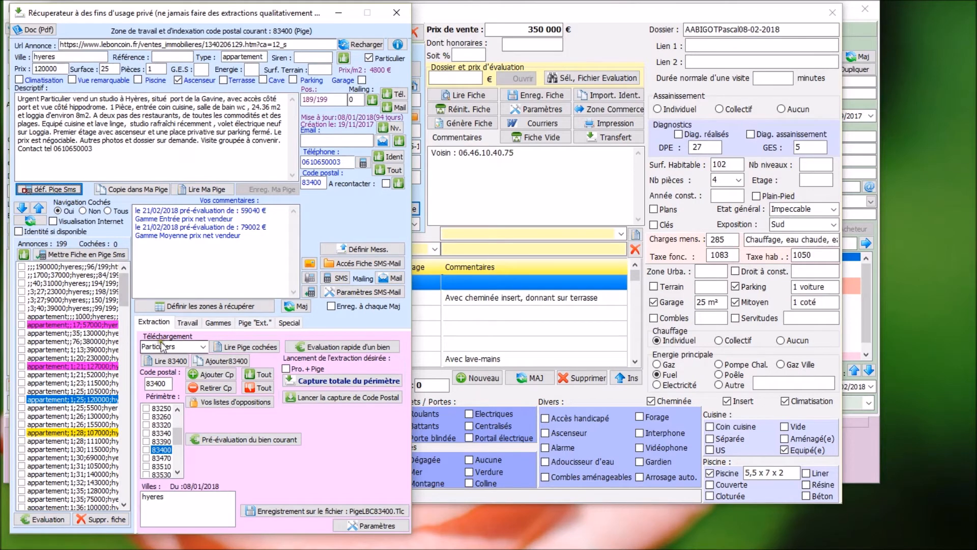
View the Pige "Ext." options and, back in the main seller record, the available mandate types
left_click(243, 323)
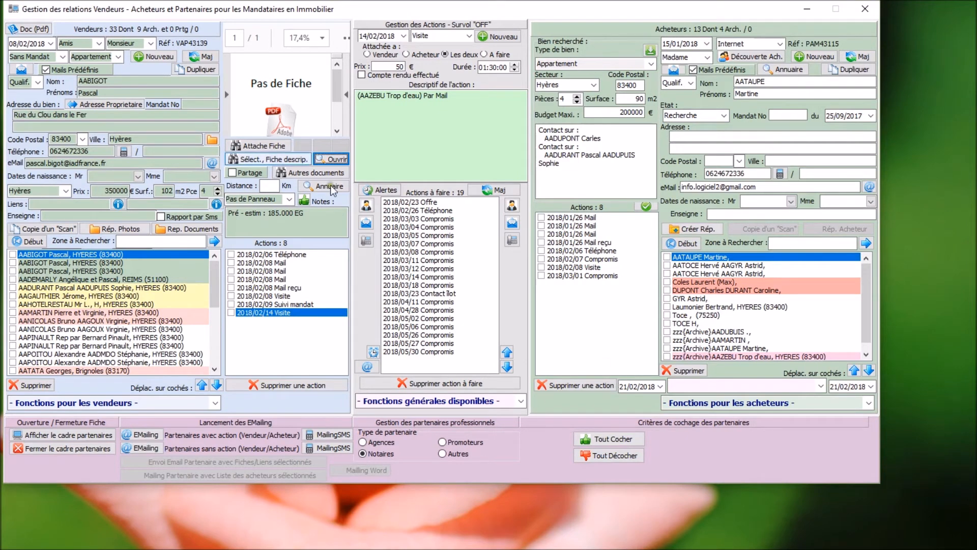
left_click(62, 57)
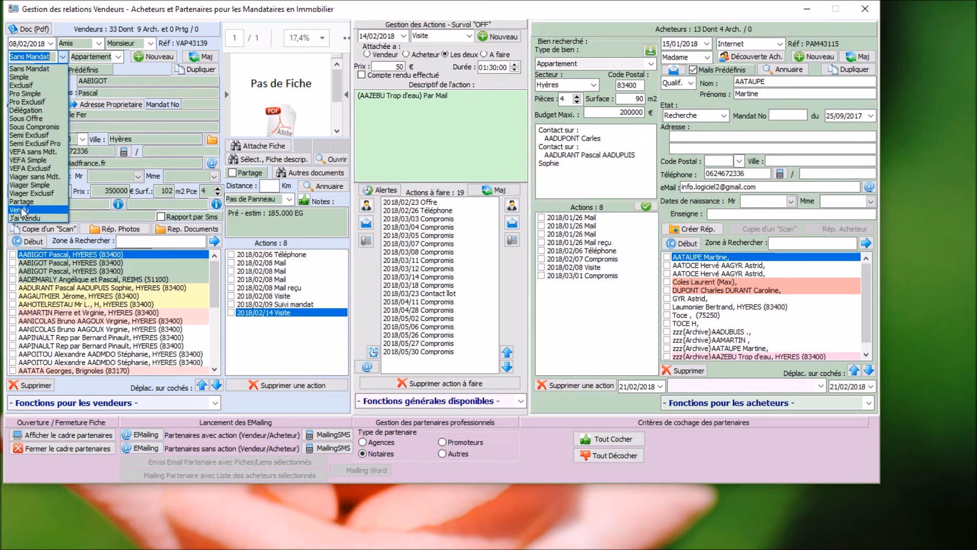
key("Escape")
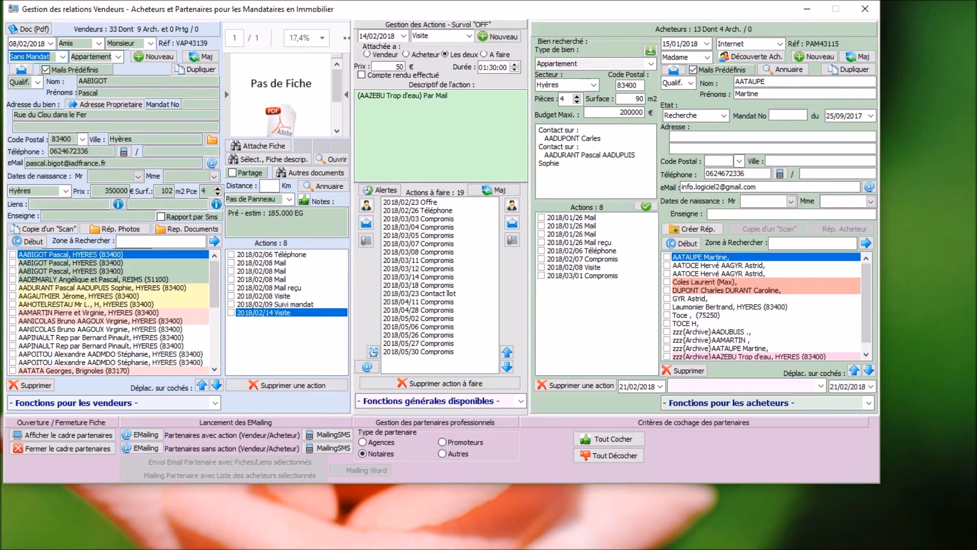